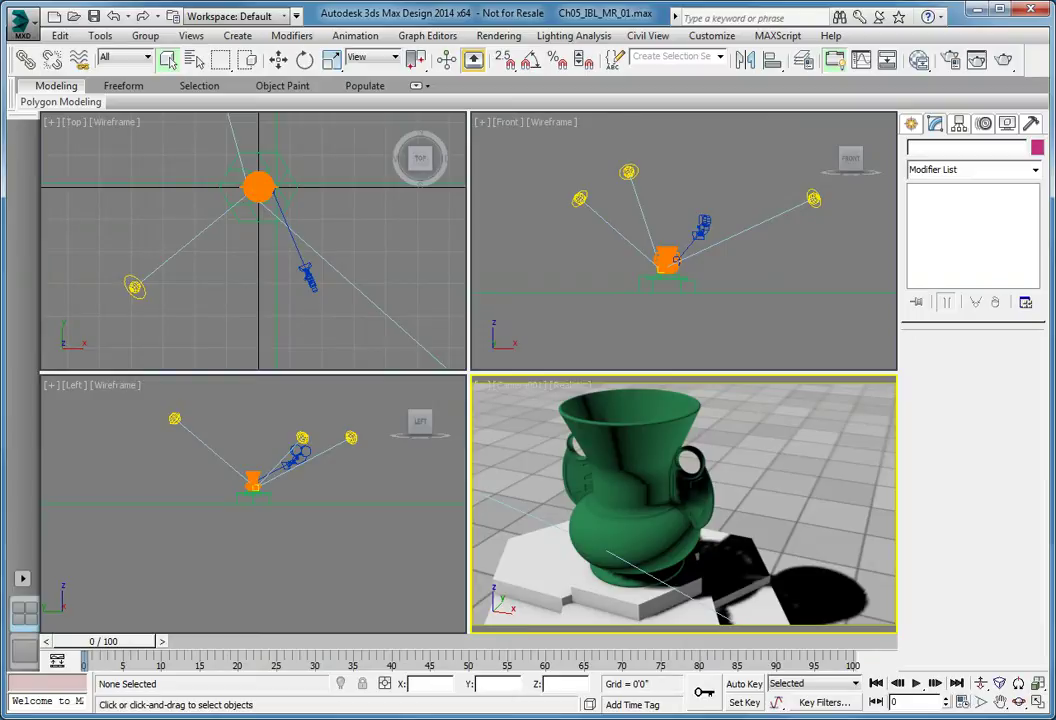
Switch off the Light_Back disc light by unchecking On under Light Properties.
{"action": "left_click", "coordinate": [175, 420]}
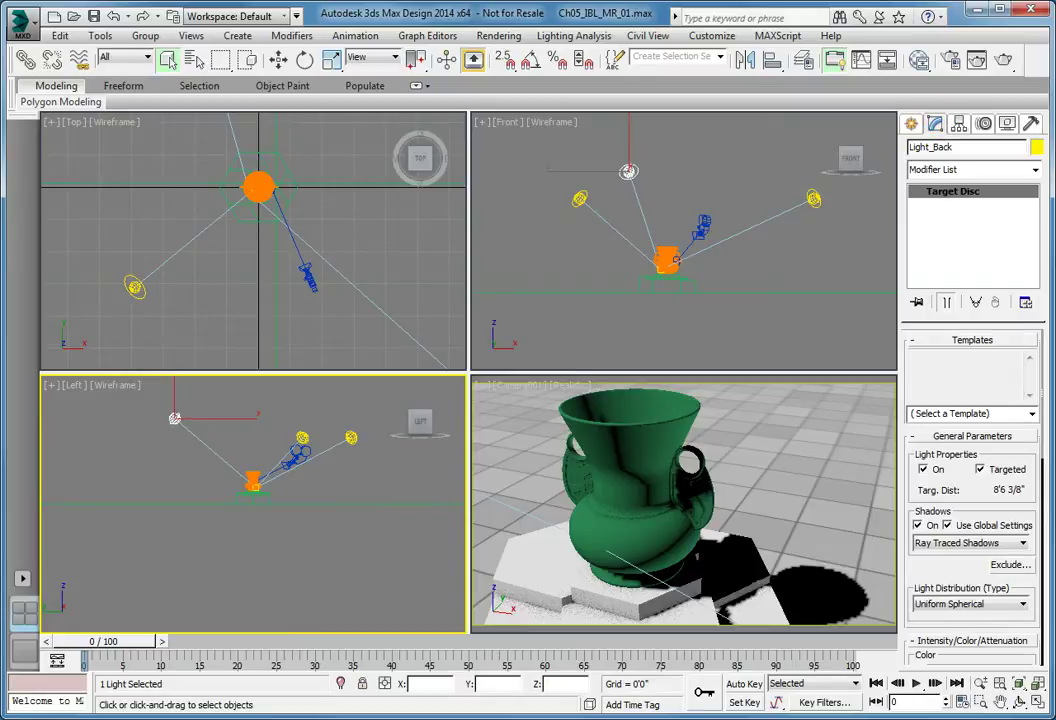
{"action": "left_click", "coordinate": [924, 469]}
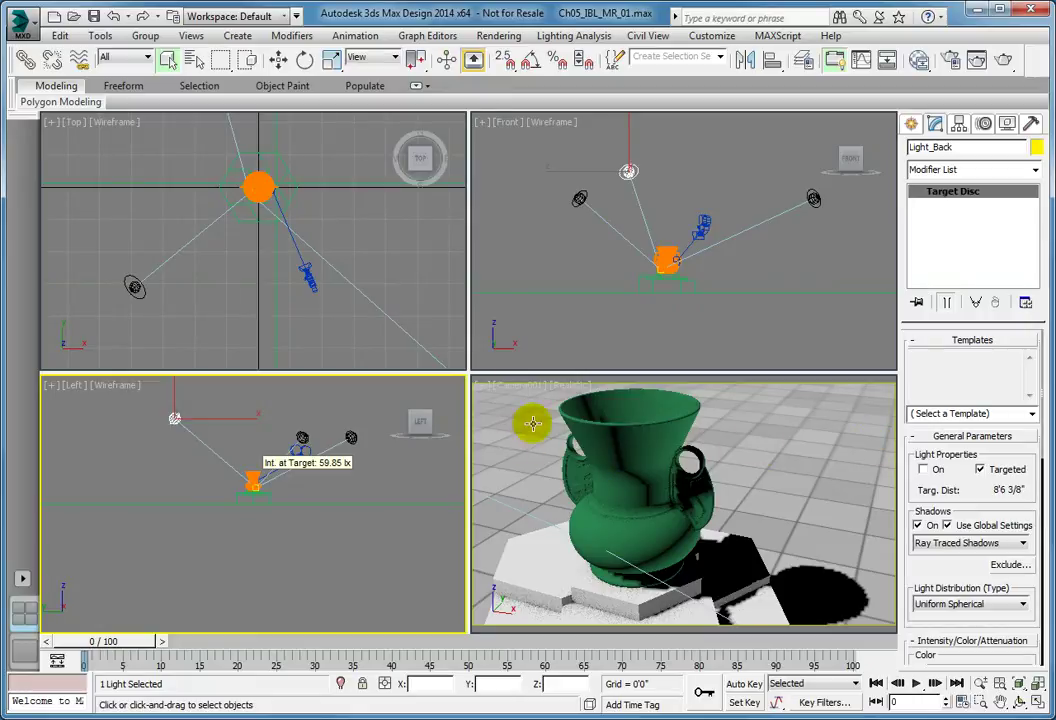
Create skylight Sky001 in the Top viewport below-left of the vase and show its parameters.
{"action": "right_click", "coordinate": [347, 263]}
{"action": "key", "text": "x"}
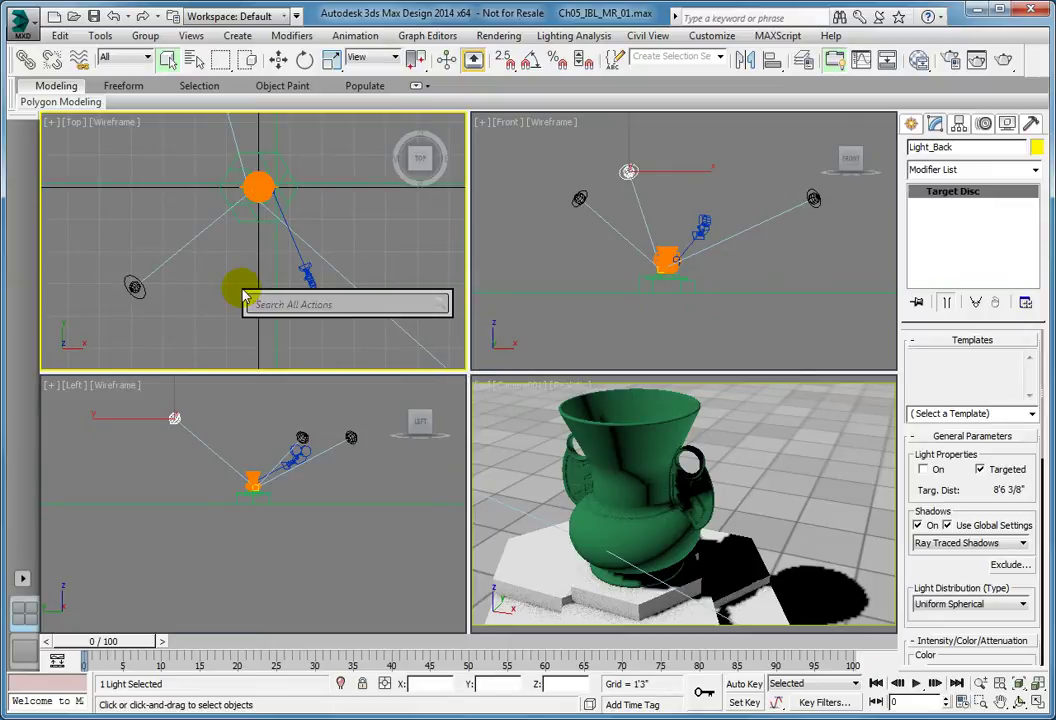
{"action": "type", "text": "Skylight"}
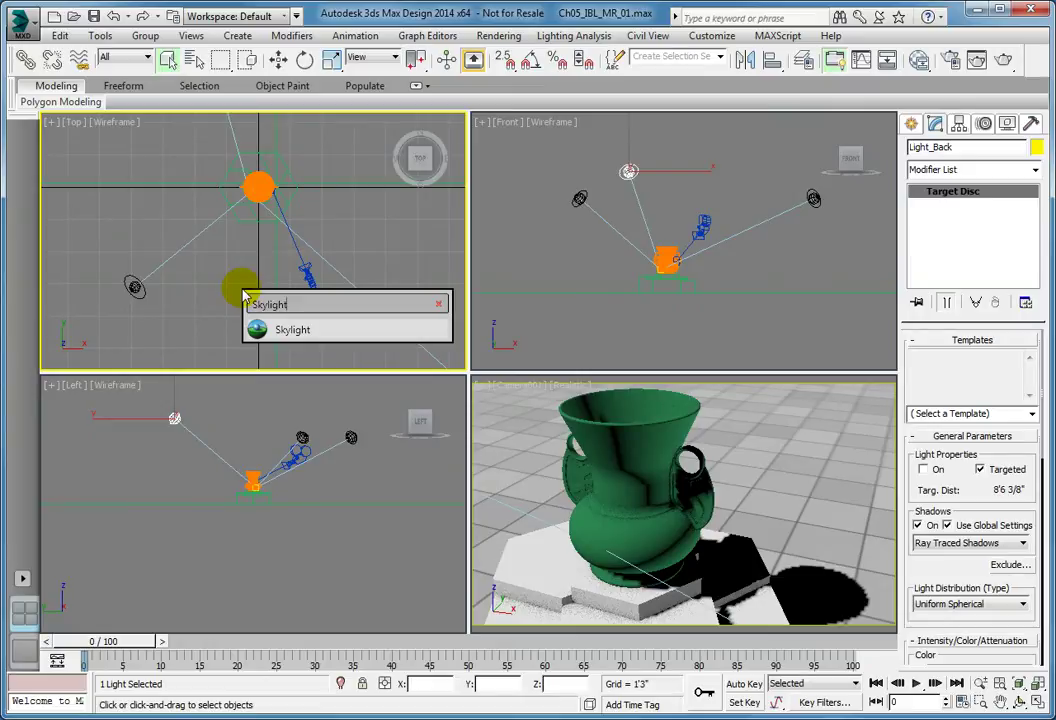
{"action": "left_click", "coordinate": [293, 330]}
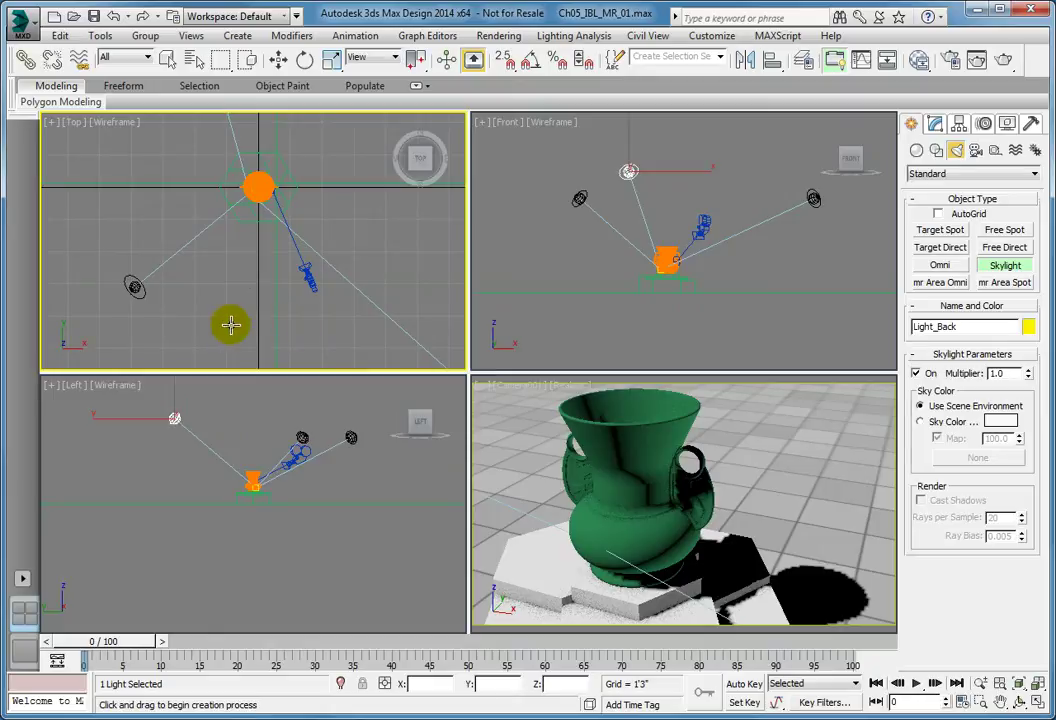
{"action": "left_click", "coordinate": [228, 303]}
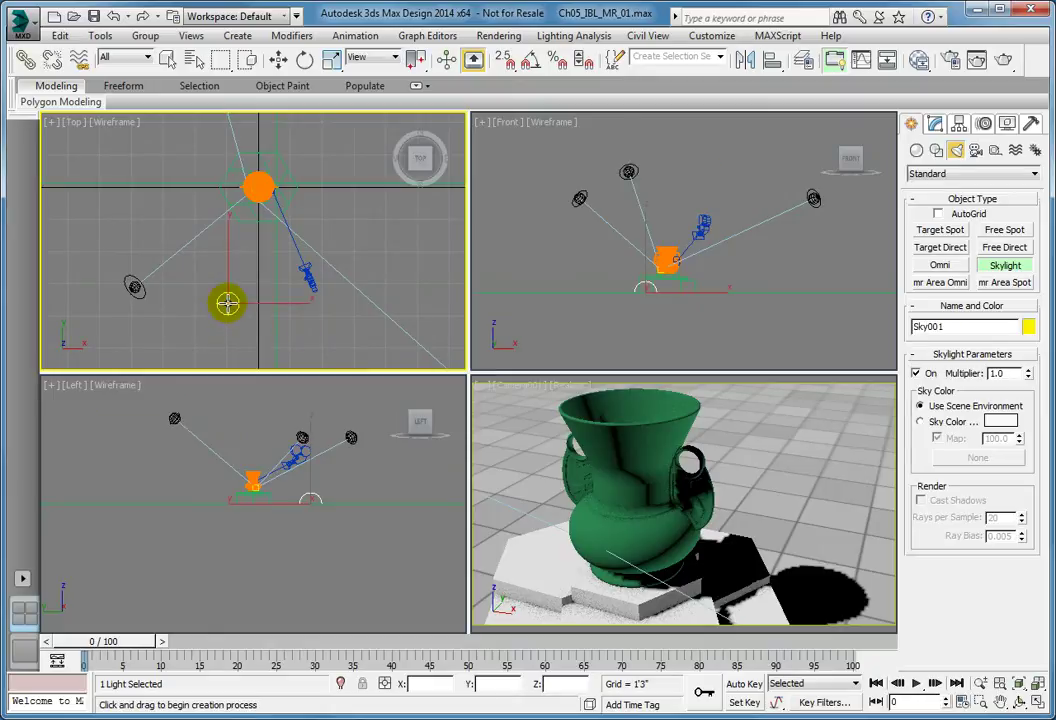
{"action": "right_click", "coordinate": [228, 303]}
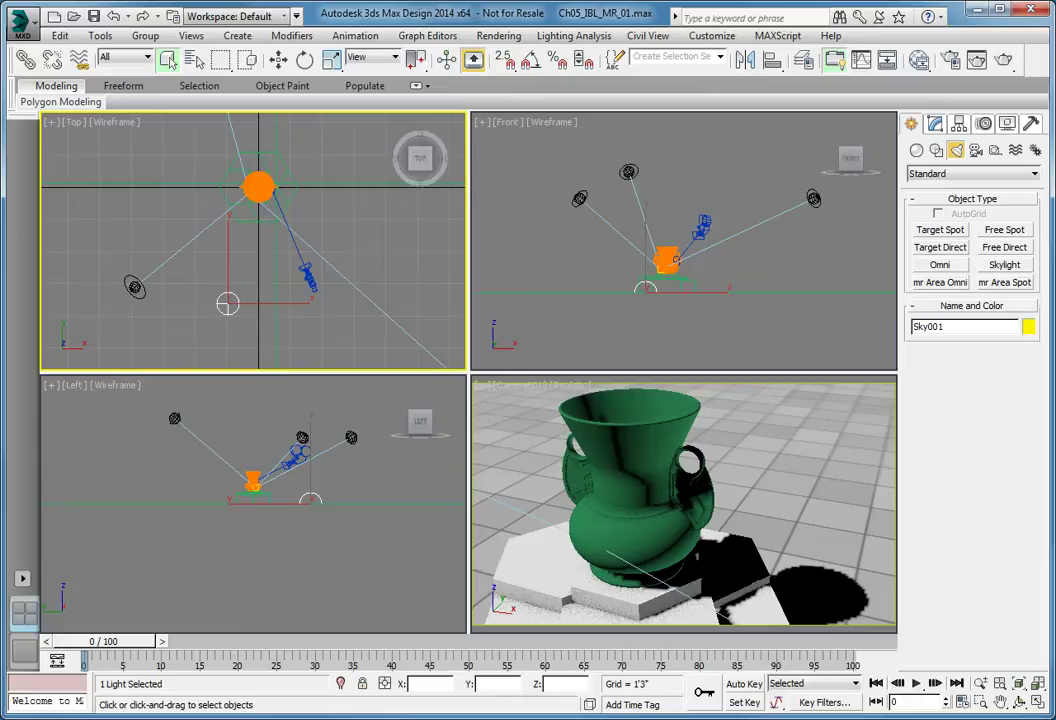
{"action": "left_click", "coordinate": [934, 123]}
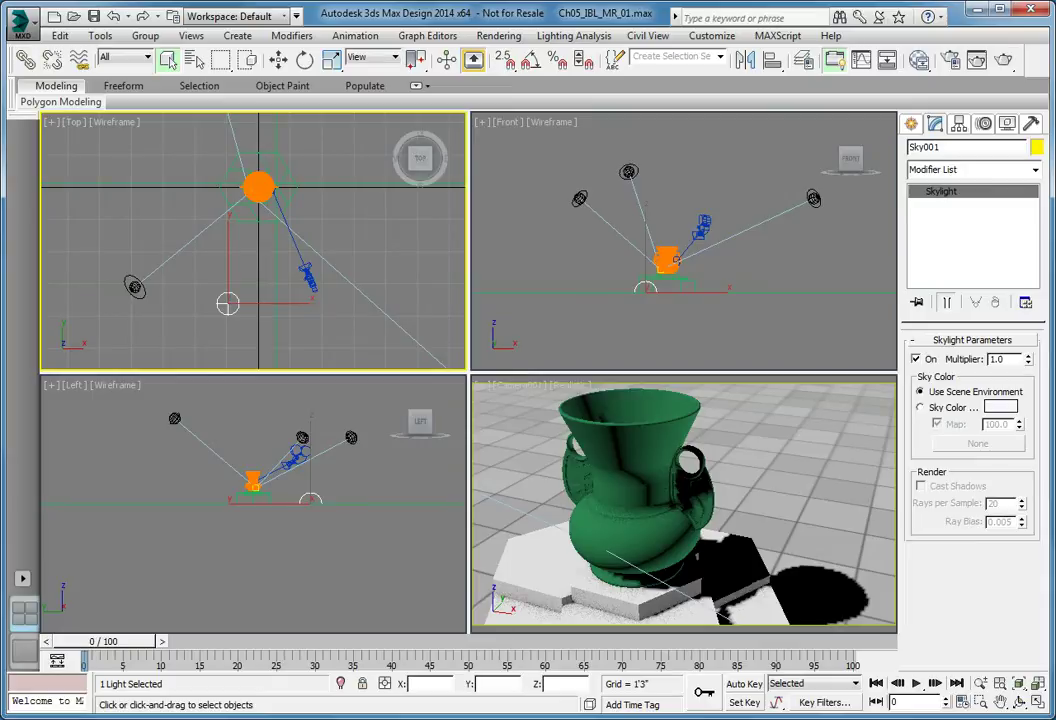
Assign a Bitmap environment map using the Empty Room.hdr image file.
{"action": "key", "text": "8"}
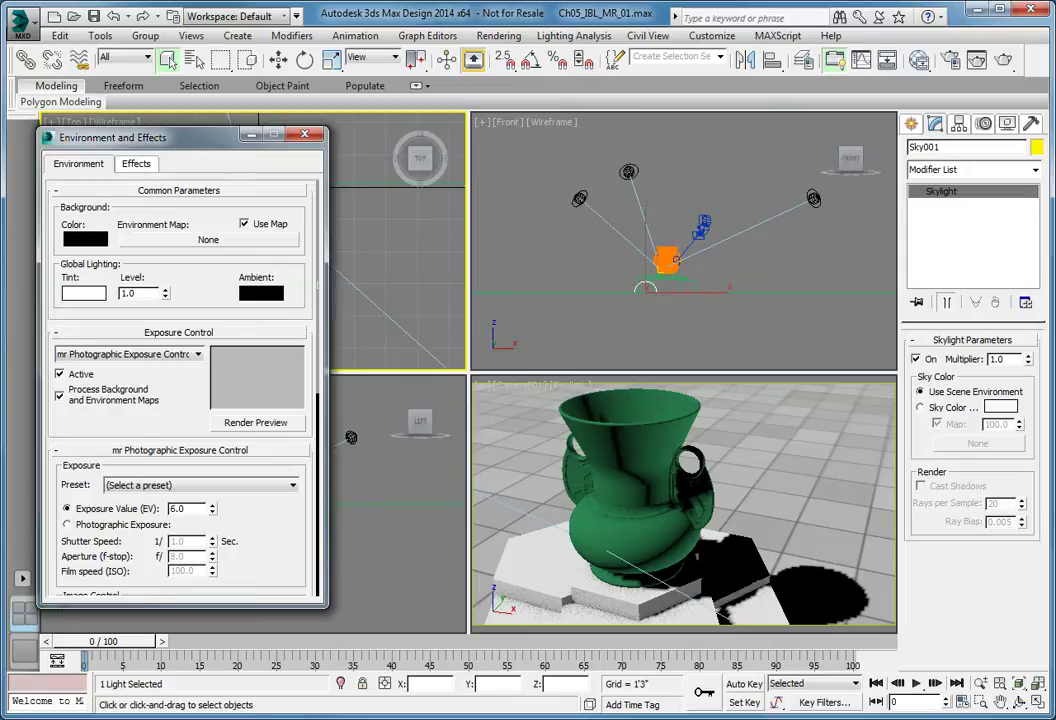
{"action": "left_click", "coordinate": [208, 239]}
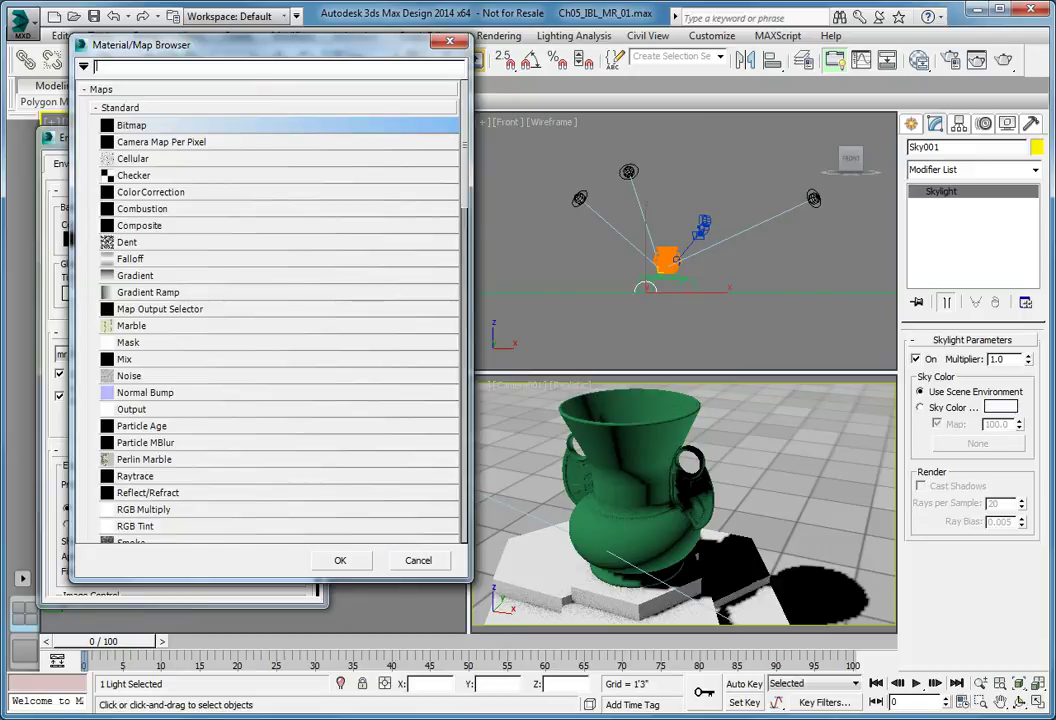
{"action": "double_click", "coordinate": [160, 124]}
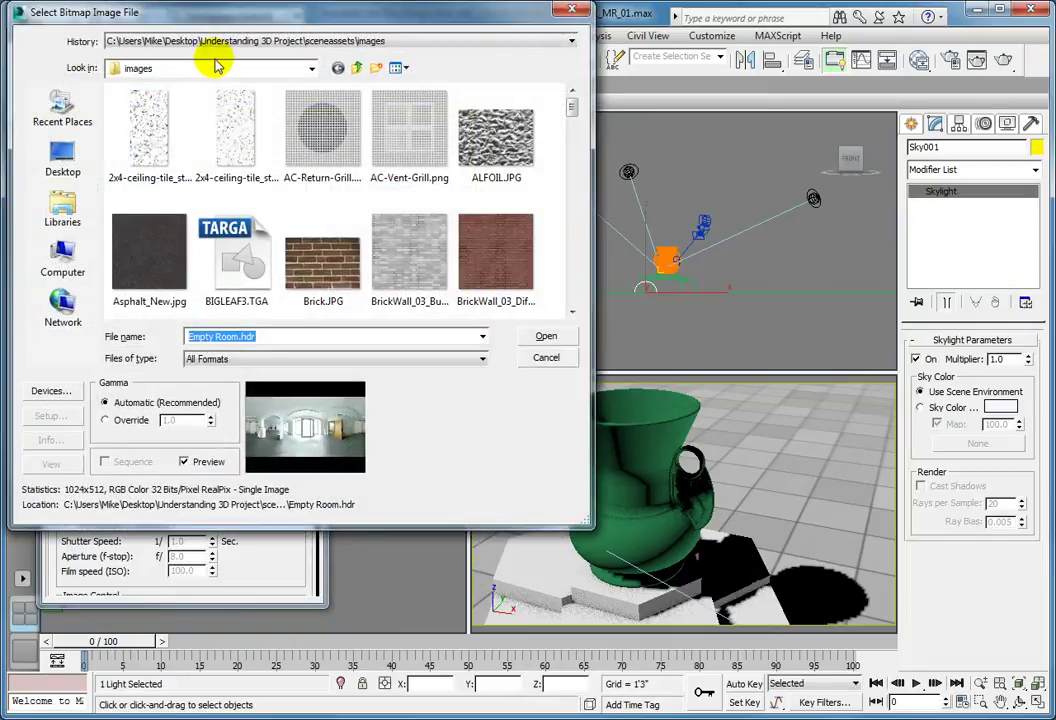
{"action": "left_click_drag", "start_coordinate": [176, 11], "coordinate": [224, 48]}
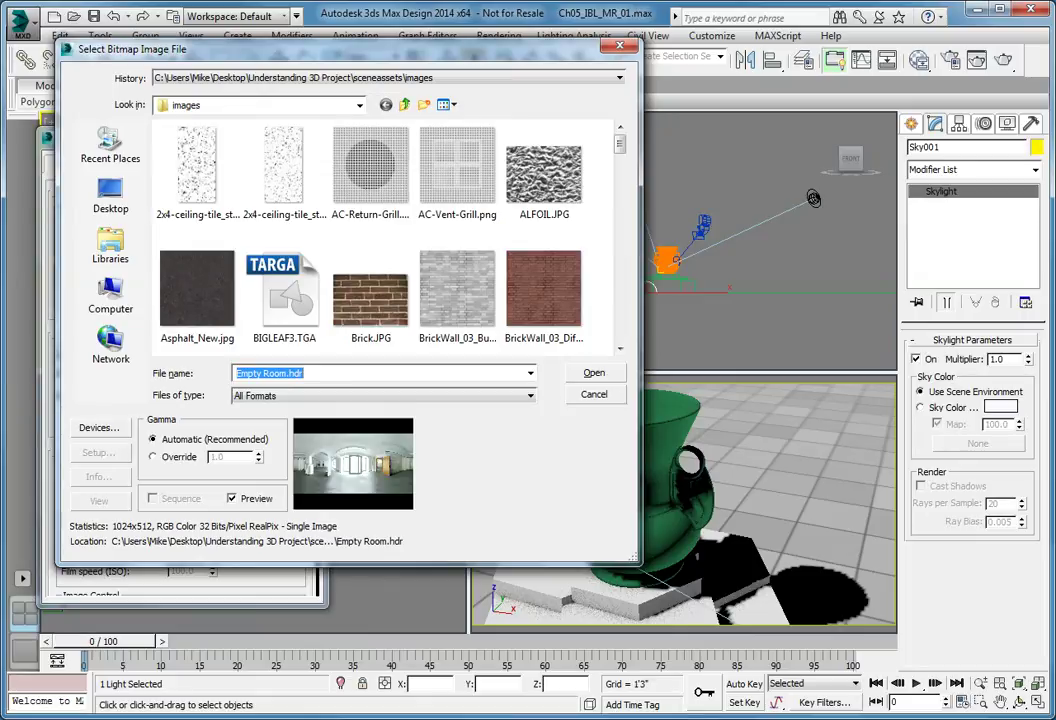
{"action": "left_click_drag", "start_coordinate": [620, 138], "coordinate": [622, 193]}
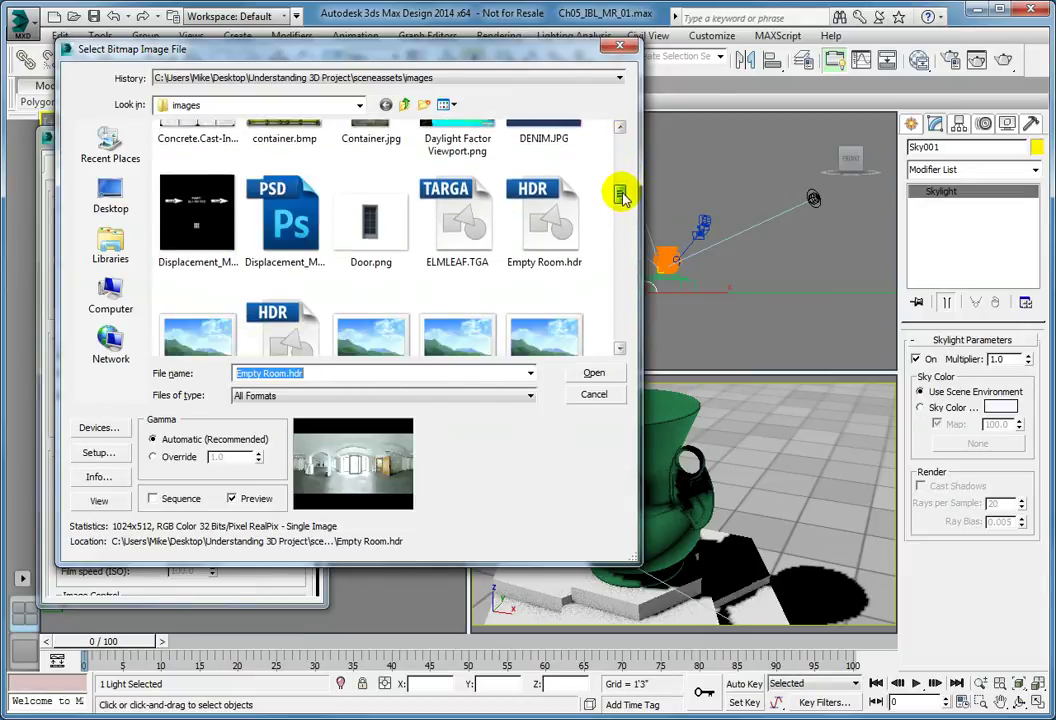
{"action": "scroll", "coordinate": [620, 195], "scroll_direction": "down", "scroll_amount": 1}
{"action": "left_click", "coordinate": [560, 170]}
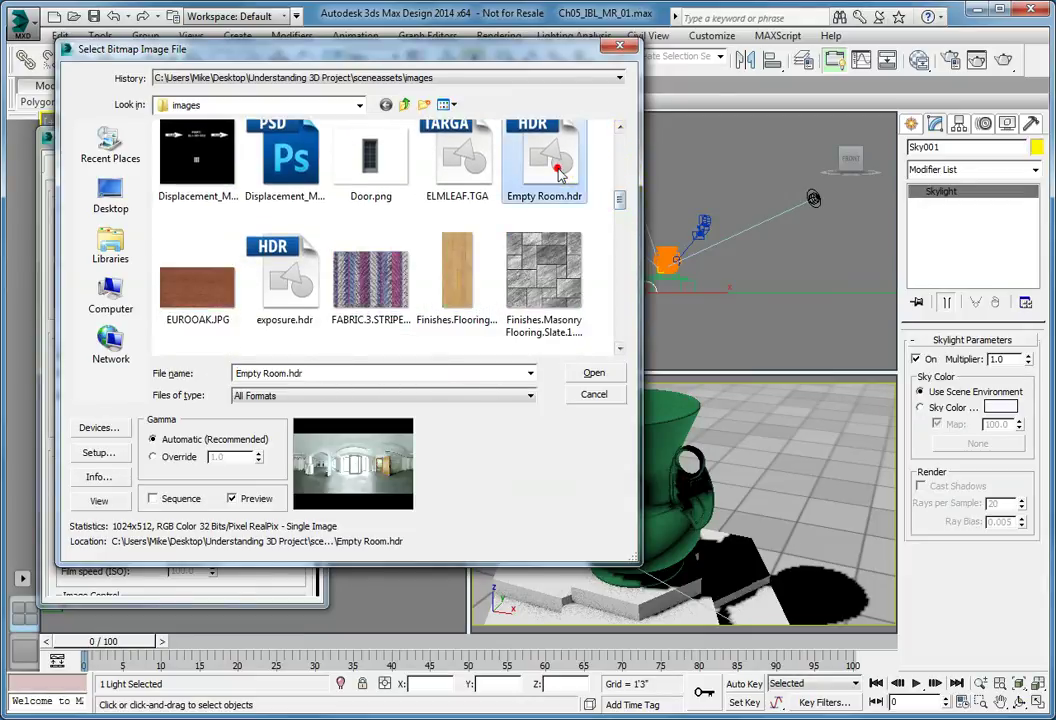
{"action": "left_click", "coordinate": [592, 372]}
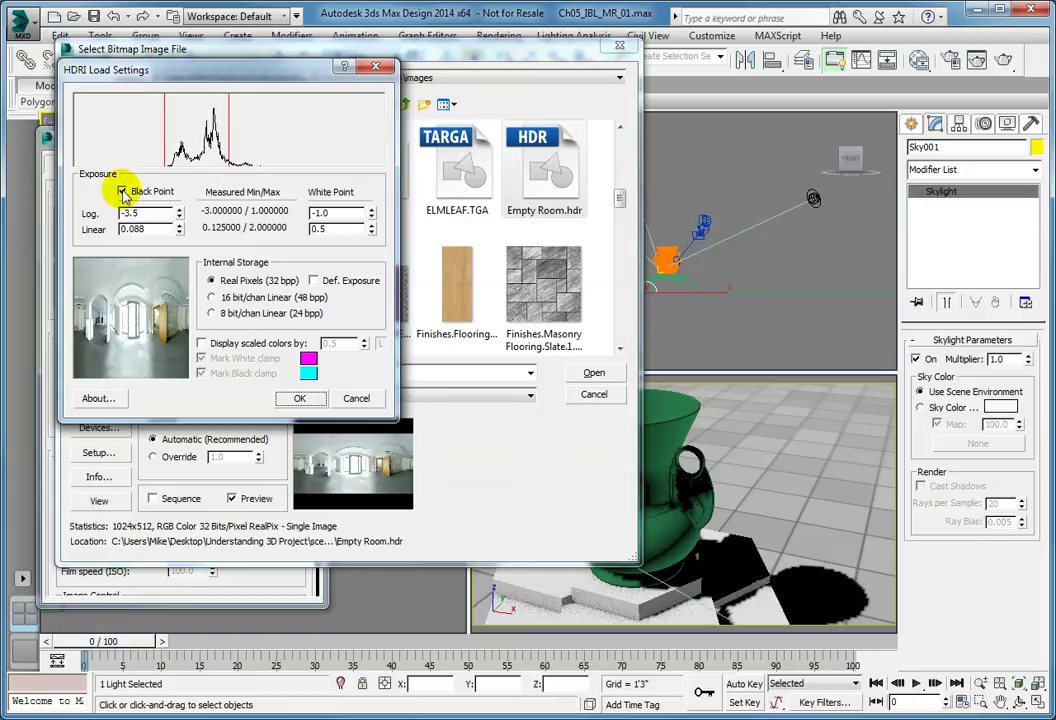
Accept the HDRI load settings with black point -3.5, white point -1.0 and Real Pixels (32 bpp).
{"action": "double_click", "coordinate": [148, 214]}
{"action": "double_click", "coordinate": [148, 214]}
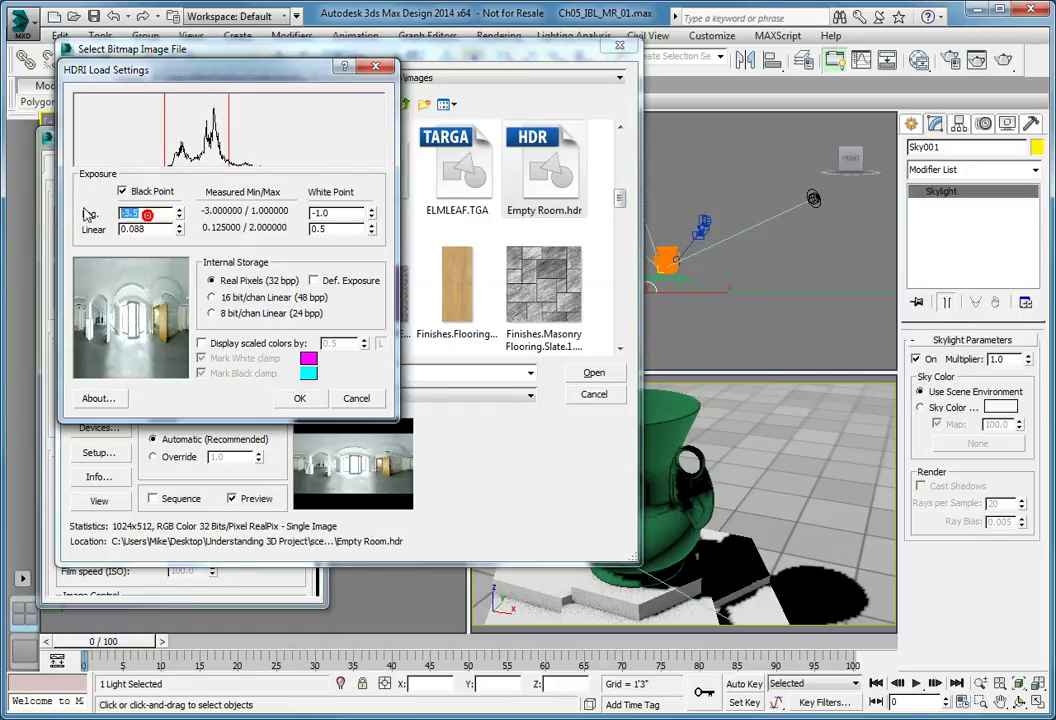
{"action": "left_click", "coordinate": [148, 214]}
{"action": "double_click", "coordinate": [148, 214]}
{"action": "double_click", "coordinate": [346, 213]}
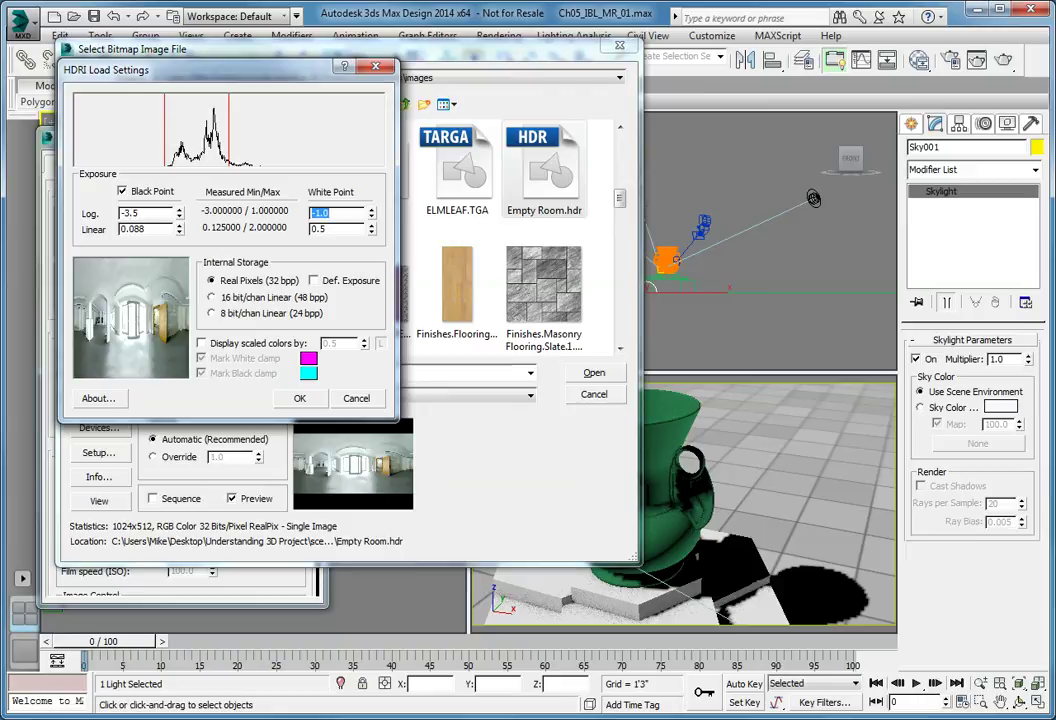
{"action": "left_click", "coordinate": [213, 282]}
{"action": "left_click", "coordinate": [300, 399]}
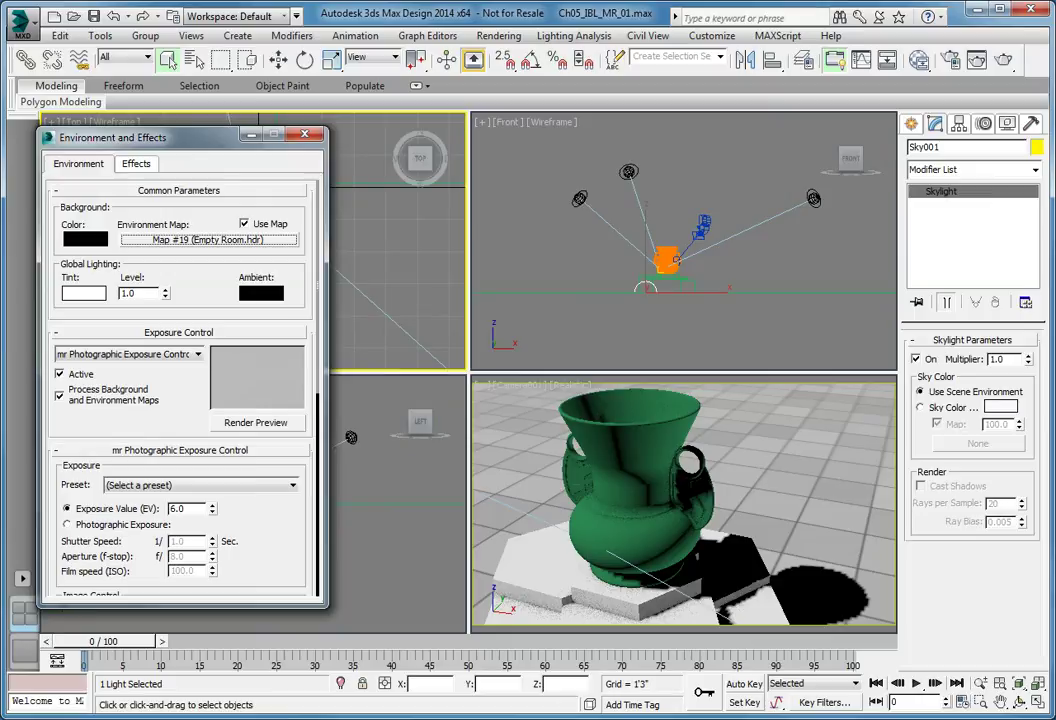
Add Map #19 as an instance in the Slate Material Editor, check its Spherical Environment mapping, then close it.
{"action": "key", "text": "m"}
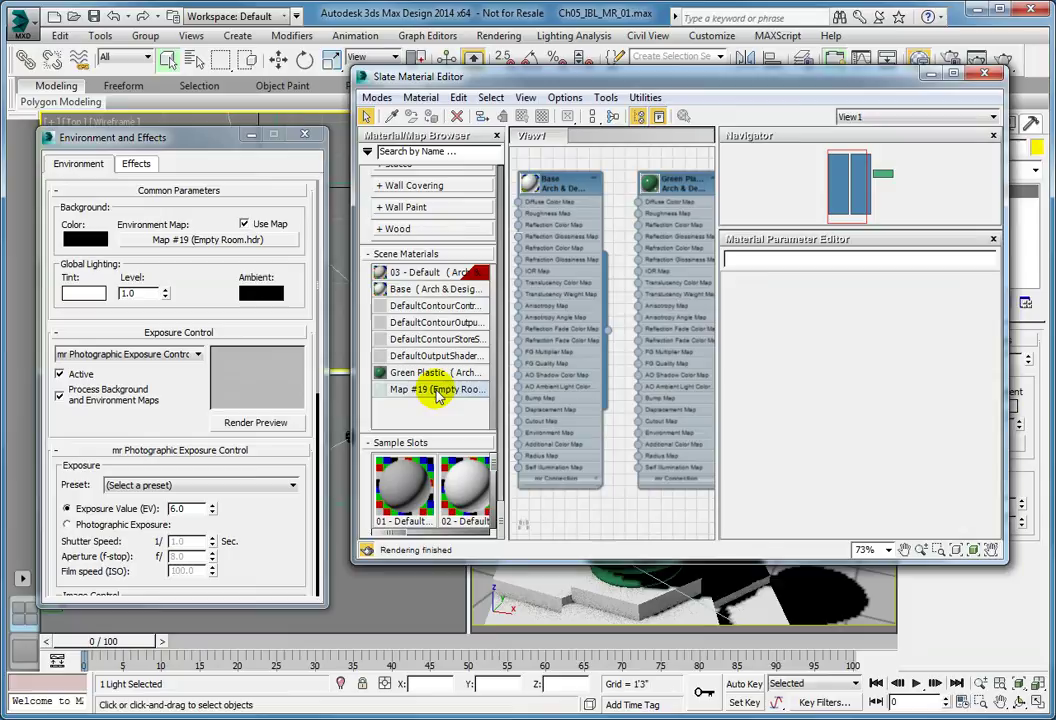
{"action": "left_click_drag", "start_coordinate": [440, 395], "coordinate": [566, 512]}
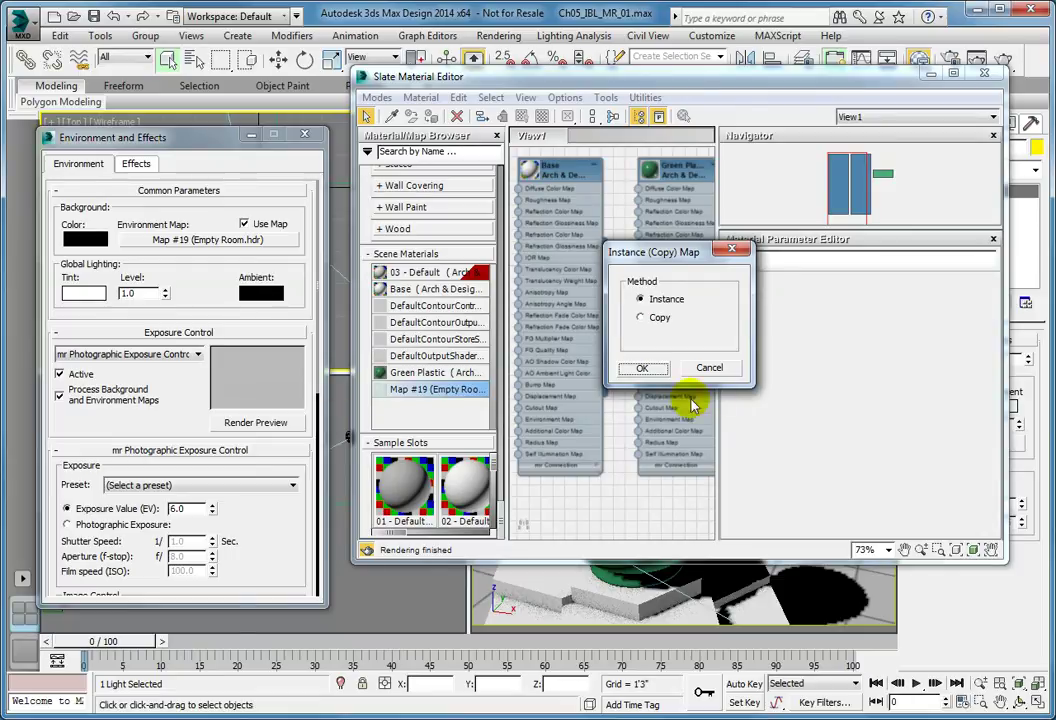
{"action": "left_click", "coordinate": [648, 367]}
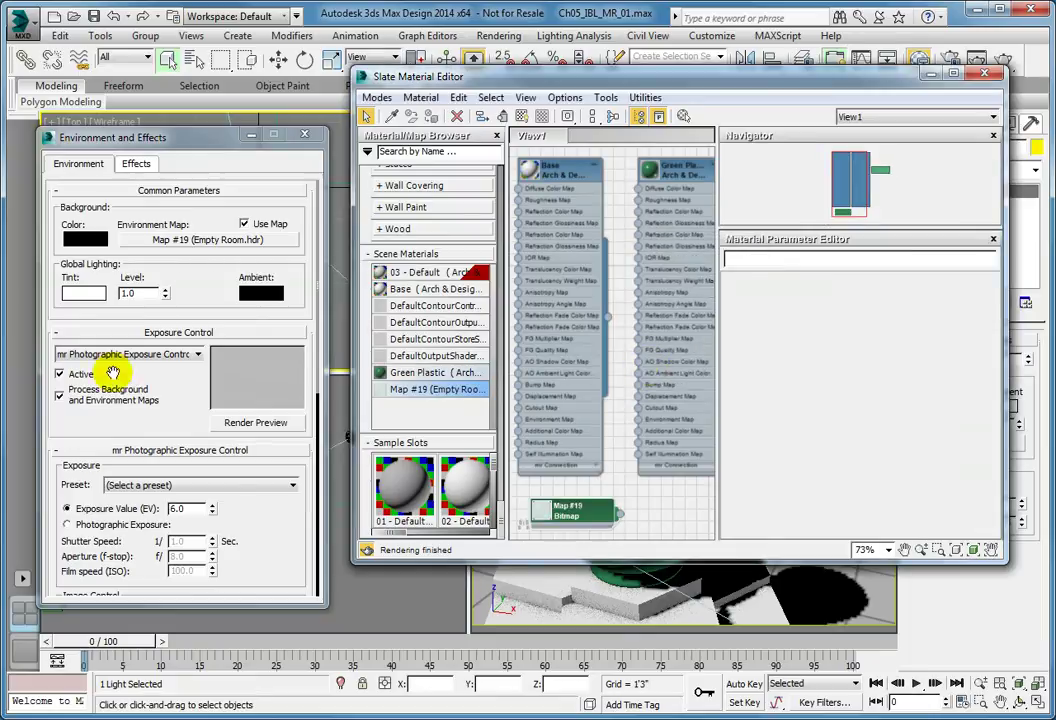
{"action": "double_click", "coordinate": [569, 512]}
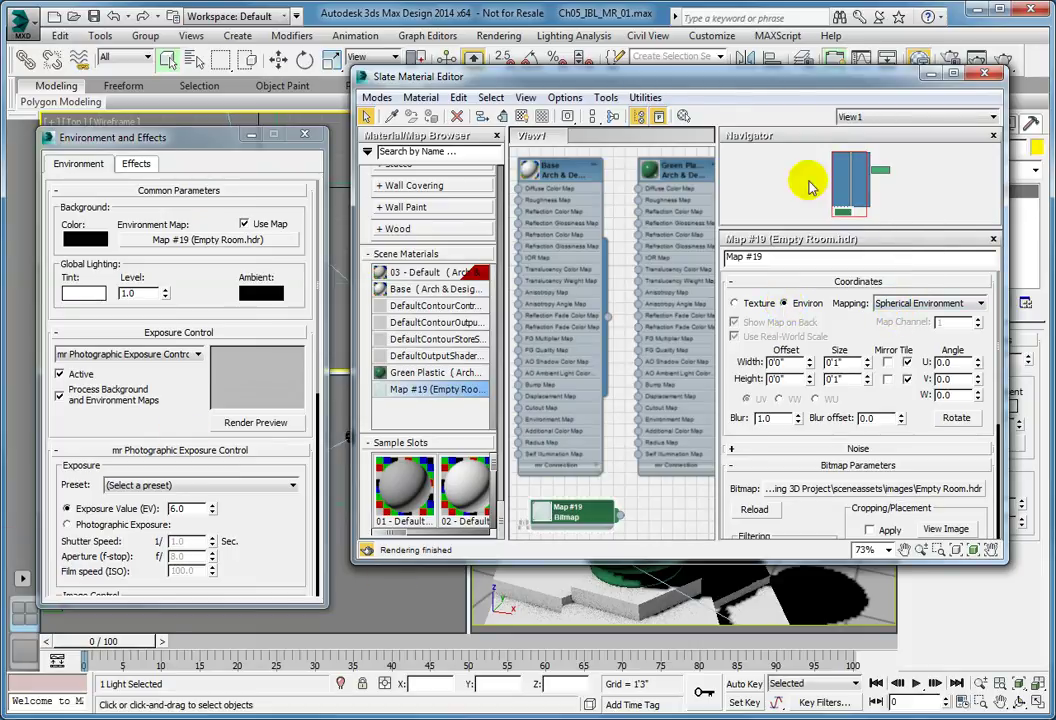
{"action": "left_click", "coordinate": [984, 73]}
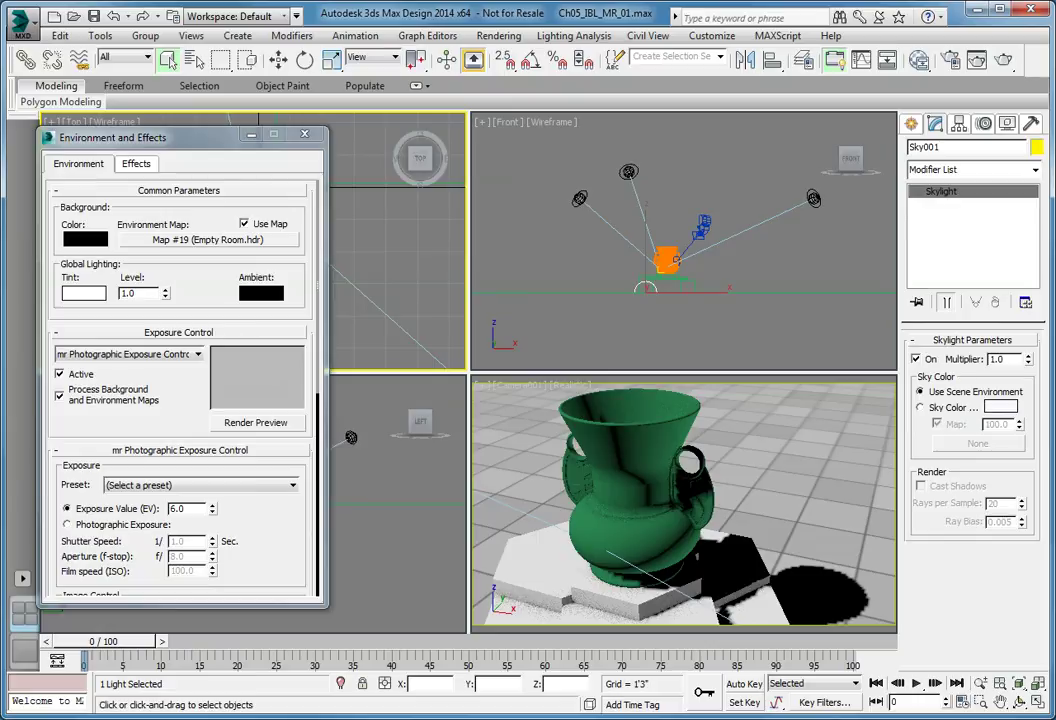
Render a preview from the Camera viewport at the current exposure.
{"action": "right_click", "coordinate": [552, 392]}
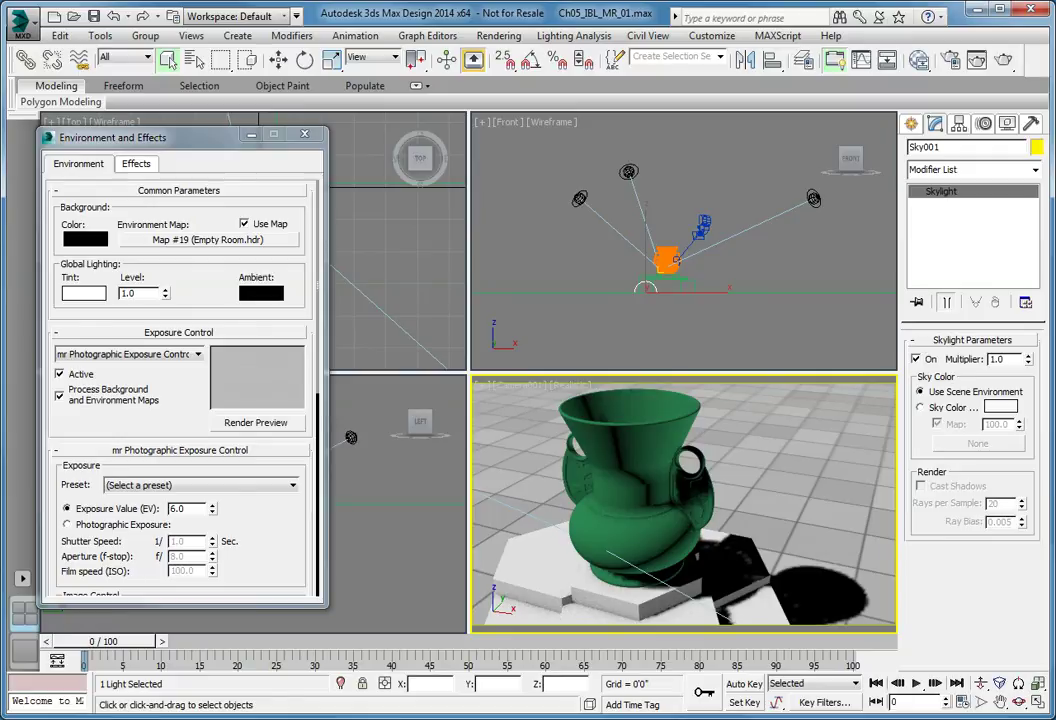
{"action": "left_click", "coordinate": [208, 240]}
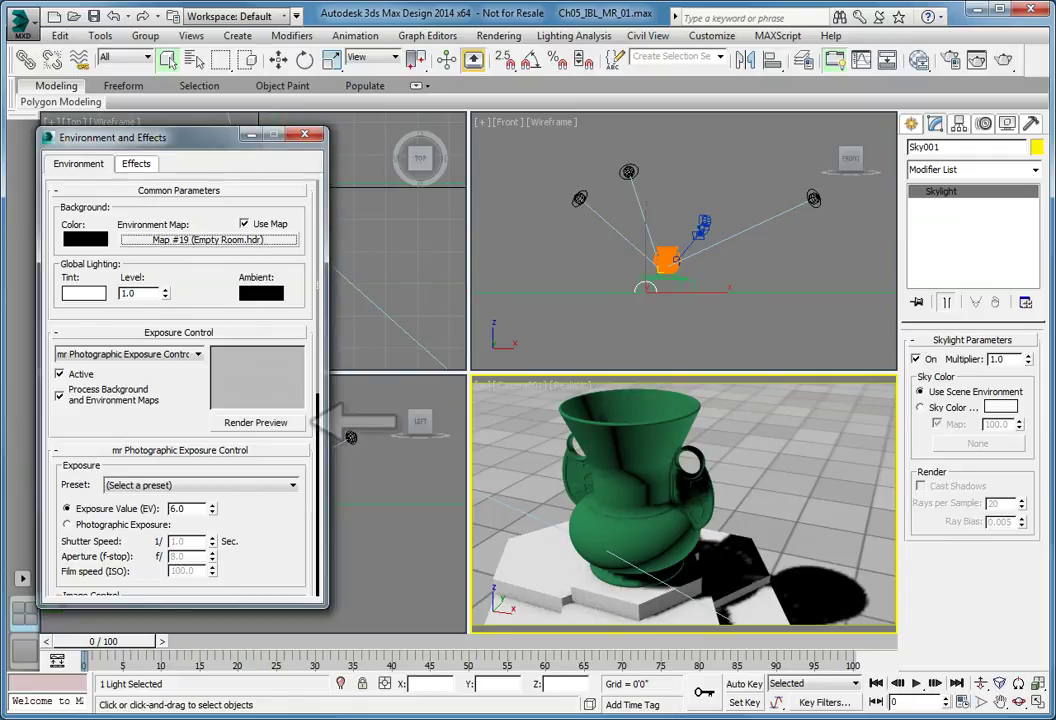
{"action": "left_click", "coordinate": [242, 425]}
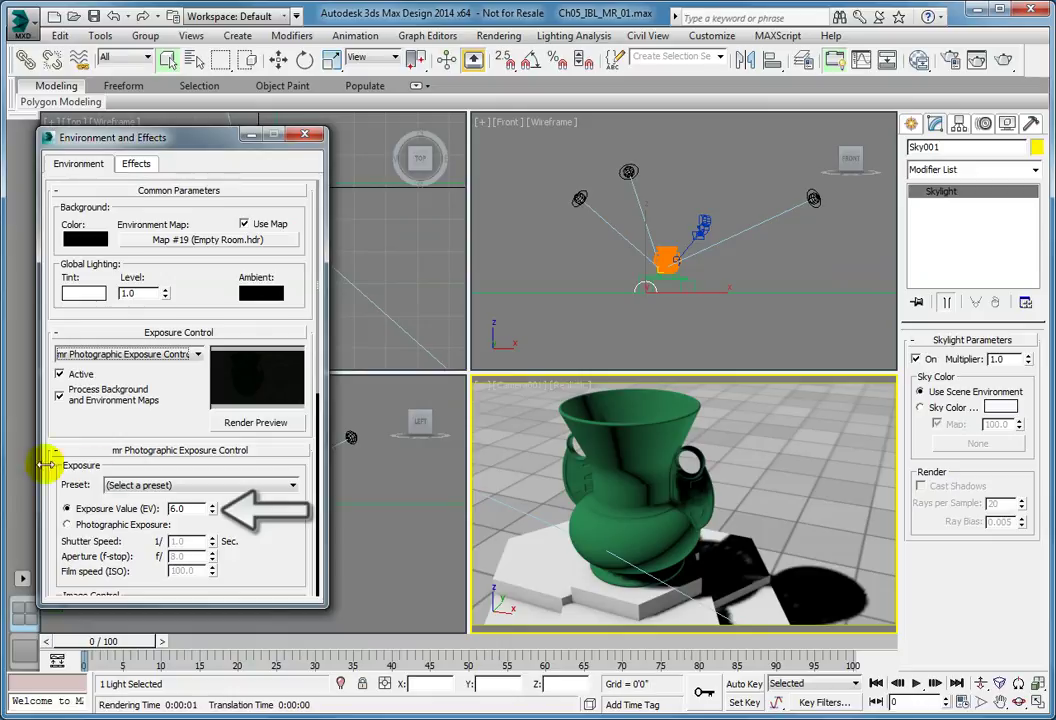
Set the Exposure Value (EV) to -0.5 and close Environment and Effects.
{"action": "double_click", "coordinate": [185, 508]}
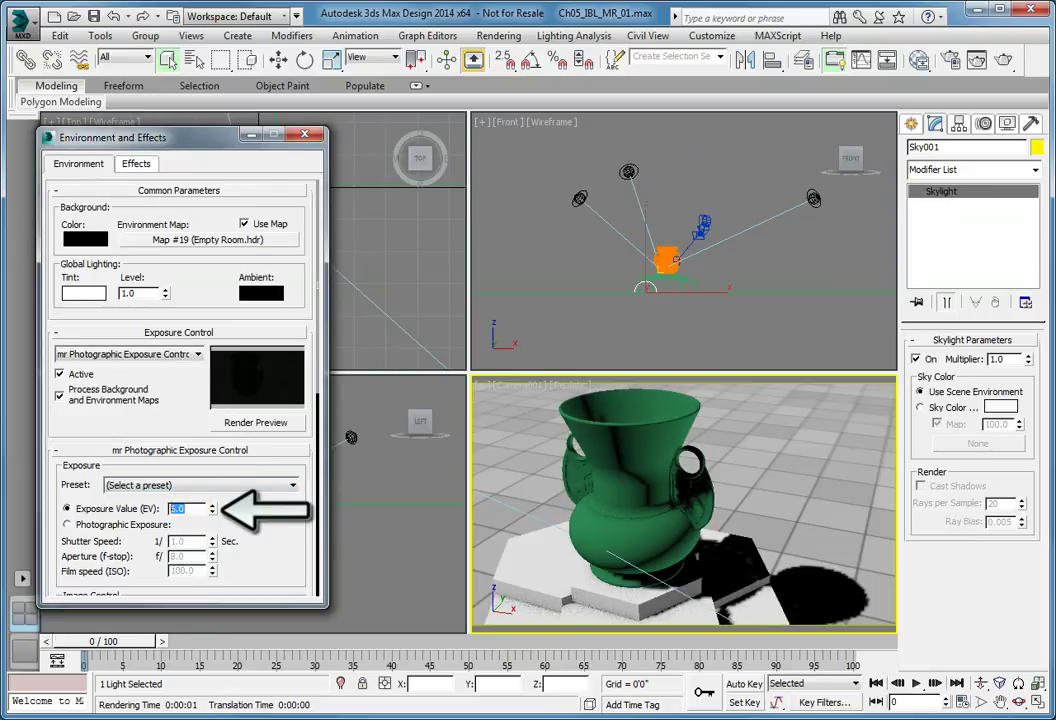
{"action": "type", "text": "-.5"}
{"action": "key", "text": "Return"}
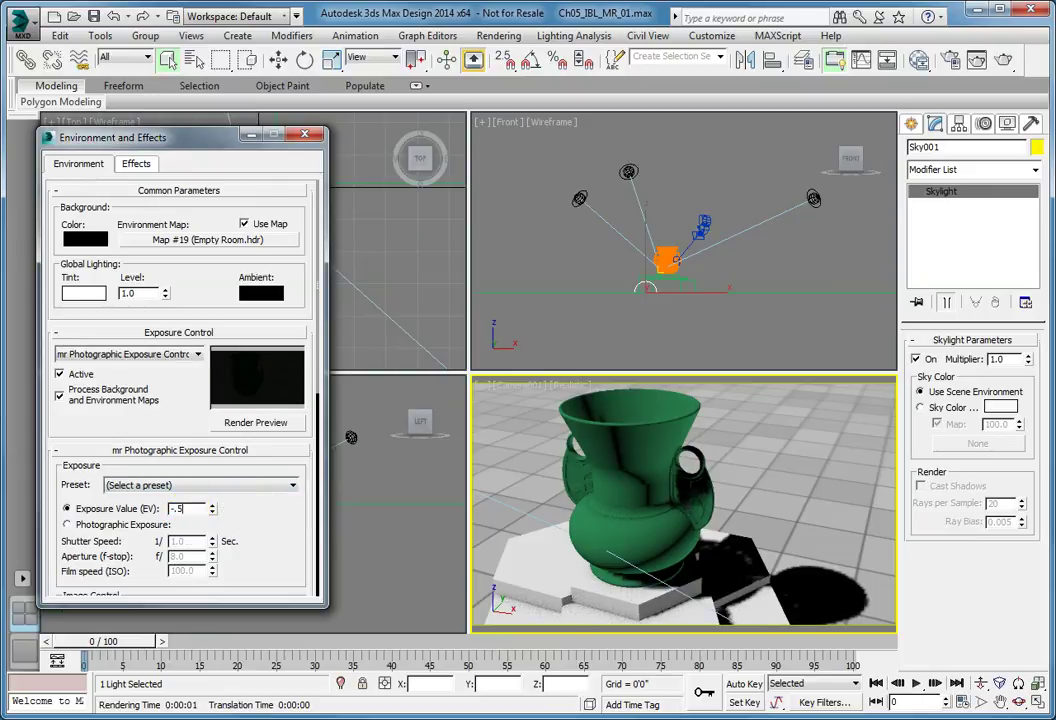
{"action": "left_click", "coordinate": [306, 137]}
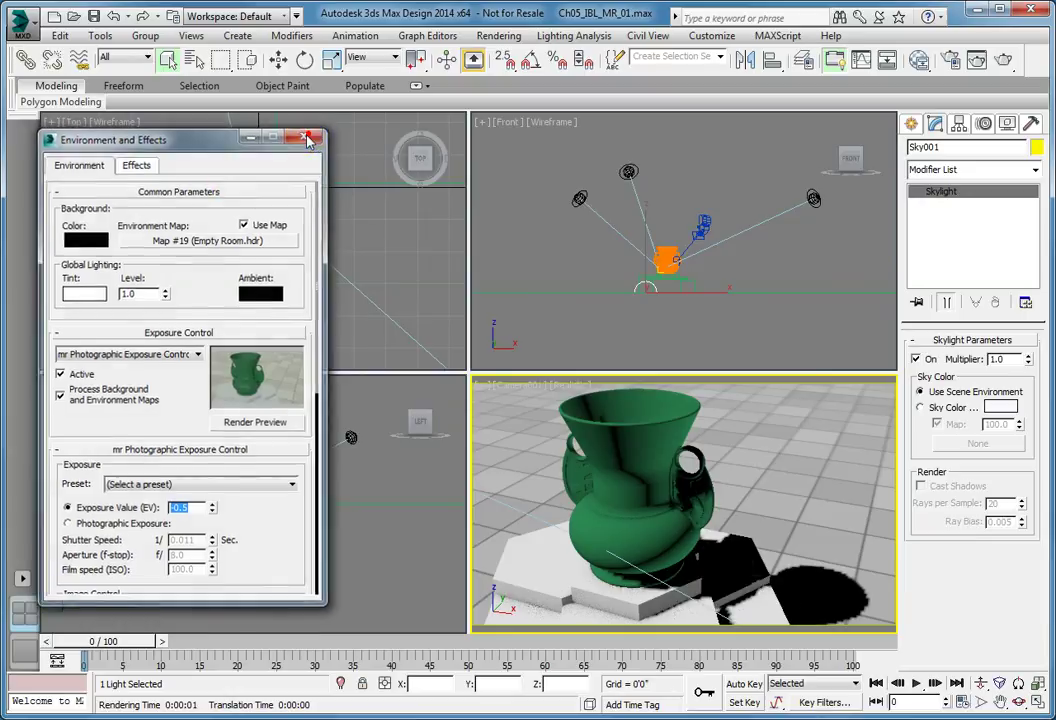